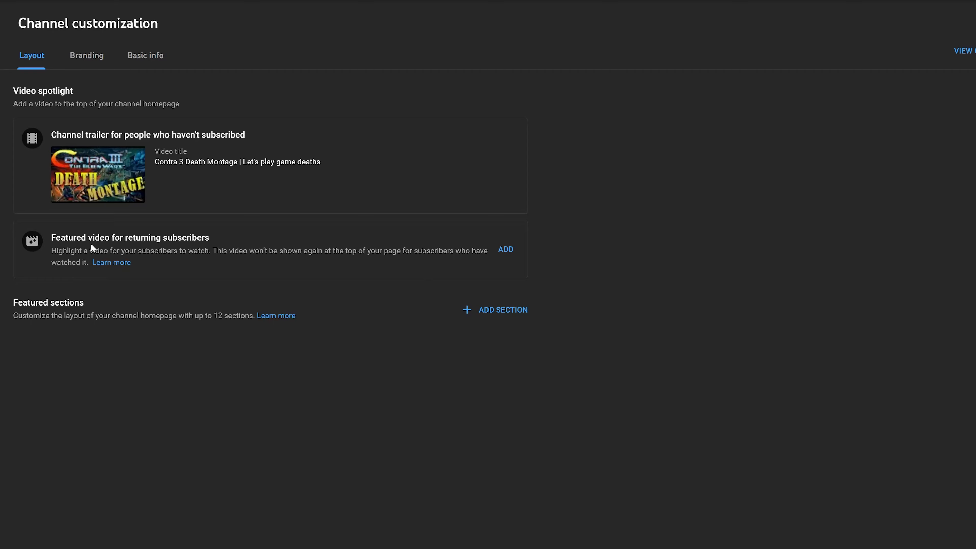
Set the featured video for returning subscribers to "AveO85 and Player 2 plays - Contra 3 pt 1", found by searching for "contra".
left_click(512, 249)
type("contra")
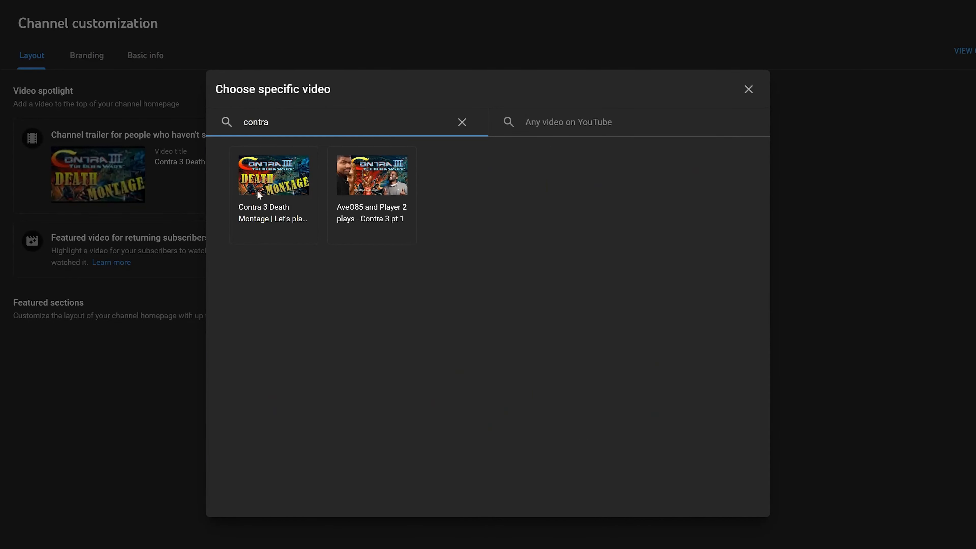
left_click(383, 170)
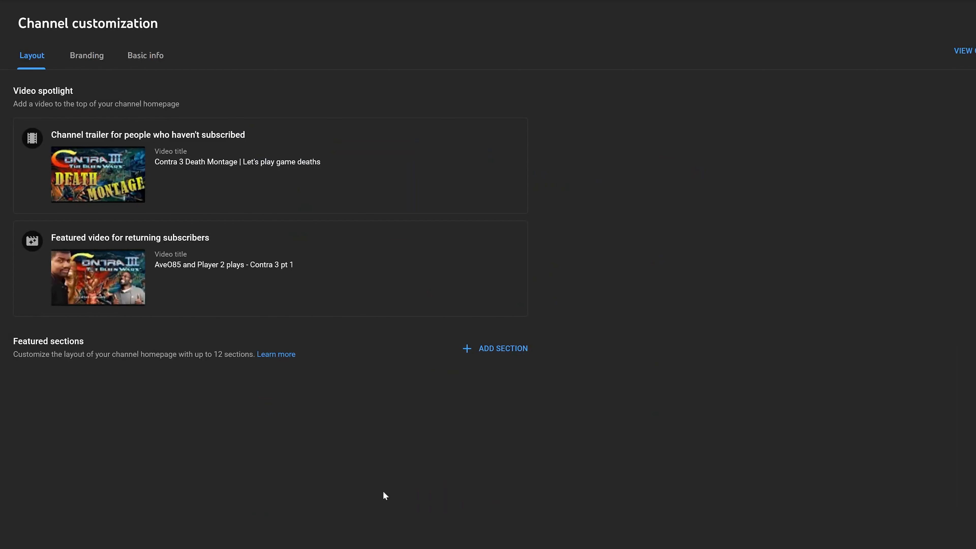
Add an Uploads section to the channel homepage's featured sections.
scroll(164, 410, "down", 3)
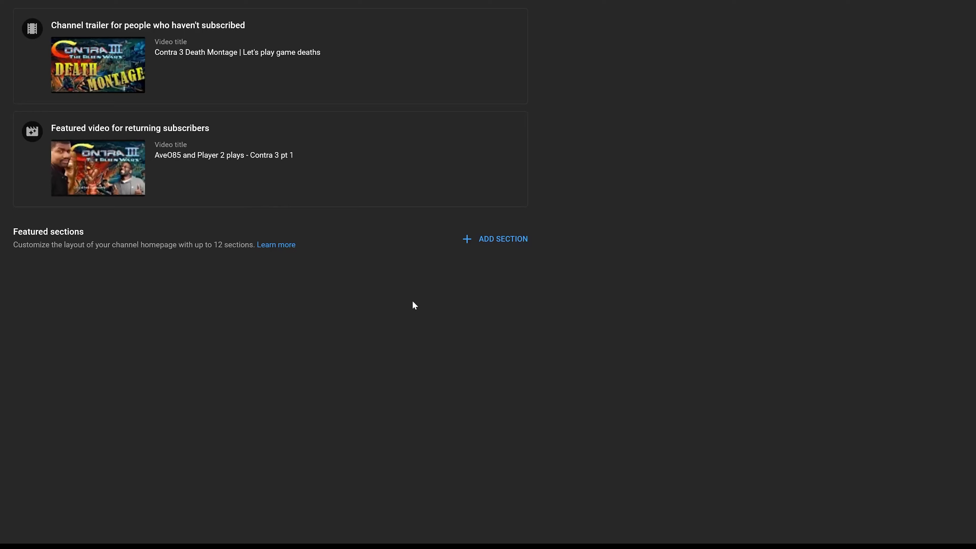
left_click(504, 240)
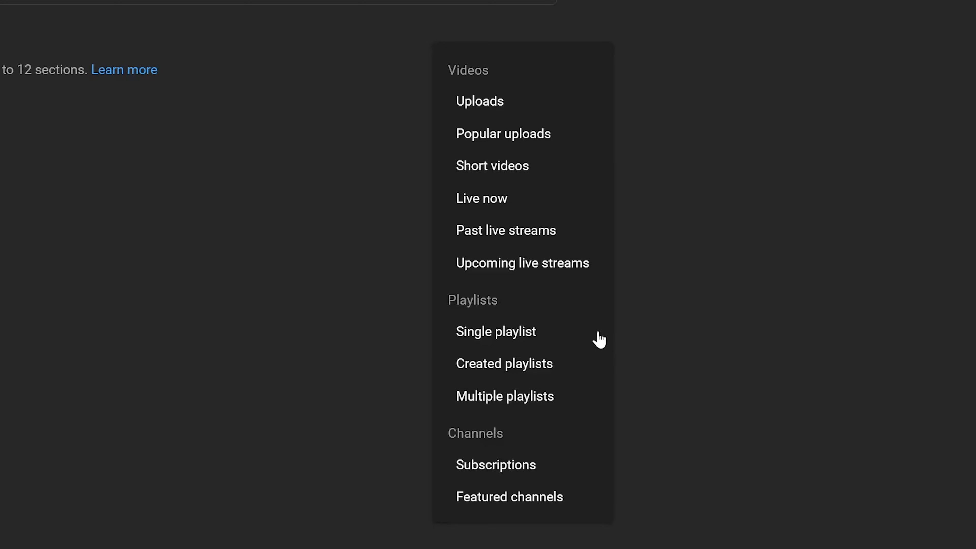
left_click(522, 124)
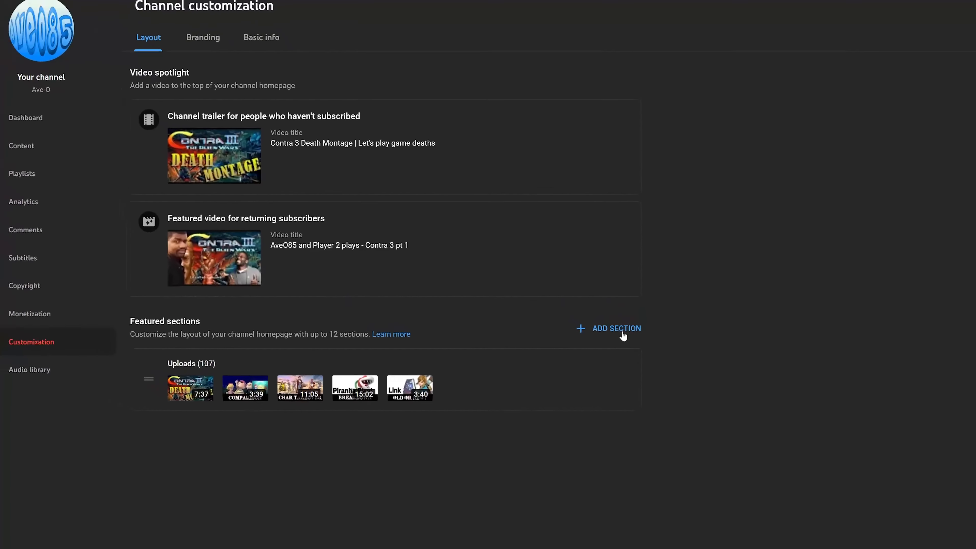
Add a single-playlist section for the Death Montage playlist and move it above Uploads.
left_click(623, 336)
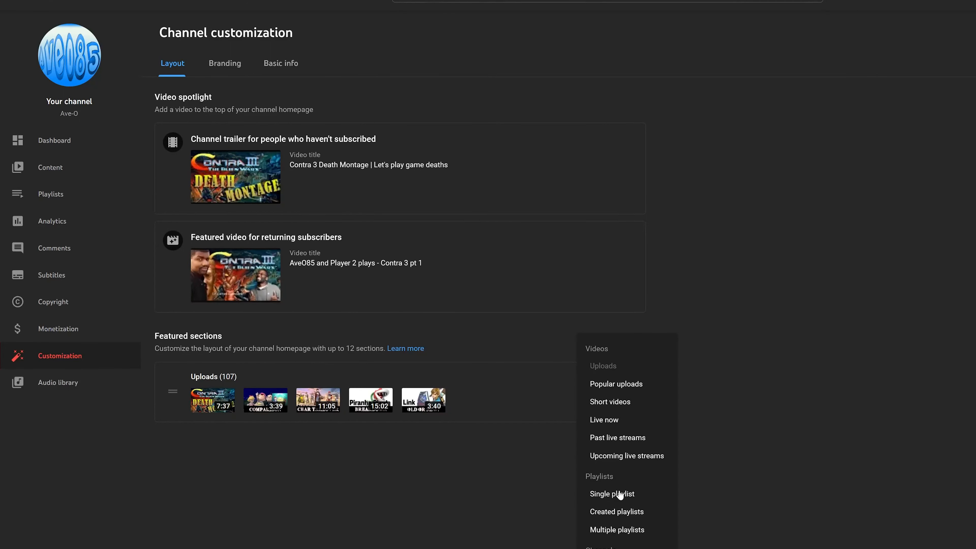
left_click(619, 494)
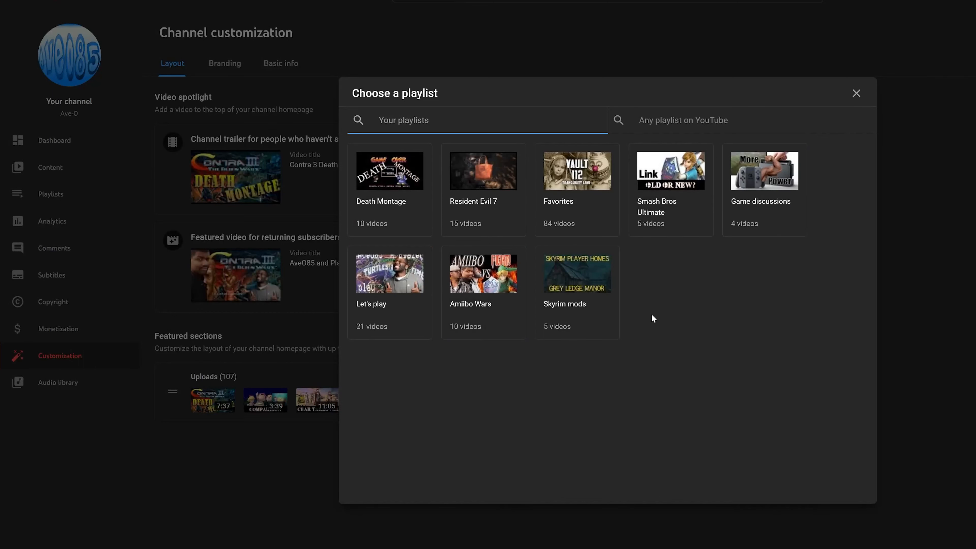
left_click(371, 172)
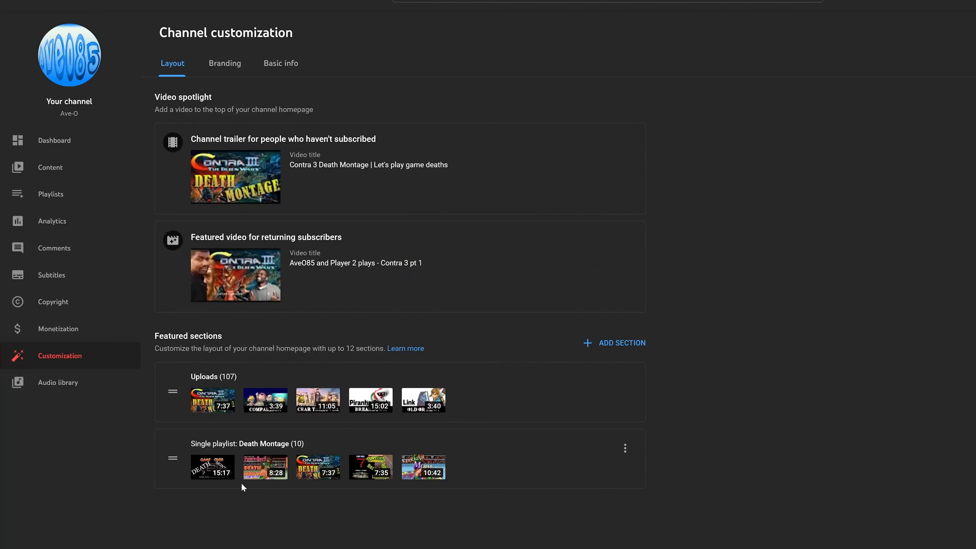
left_click_drag(173, 458, 173, 381)
Add a single-playlist section for the Let's play playlist and place it between Death Montage and Uploads.
left_click(615, 348)
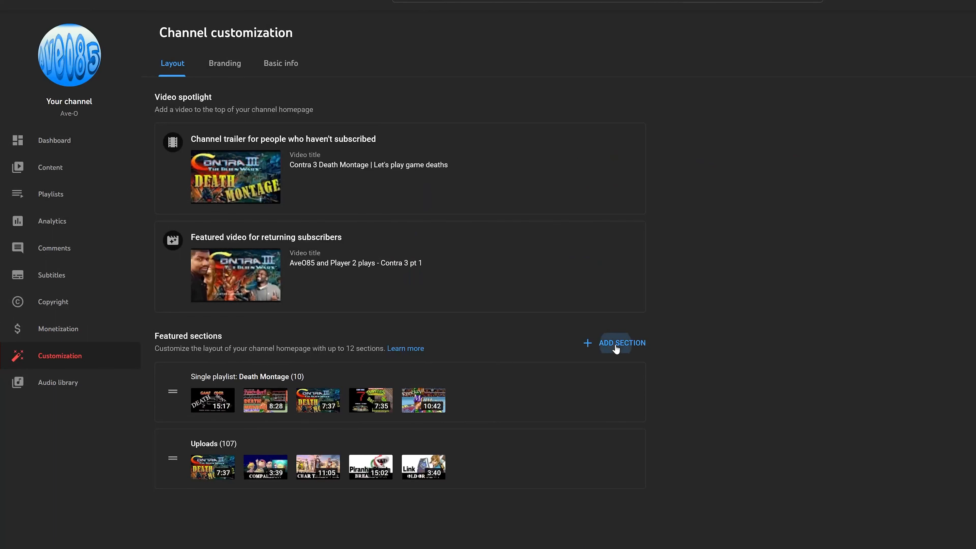
left_click(630, 500)
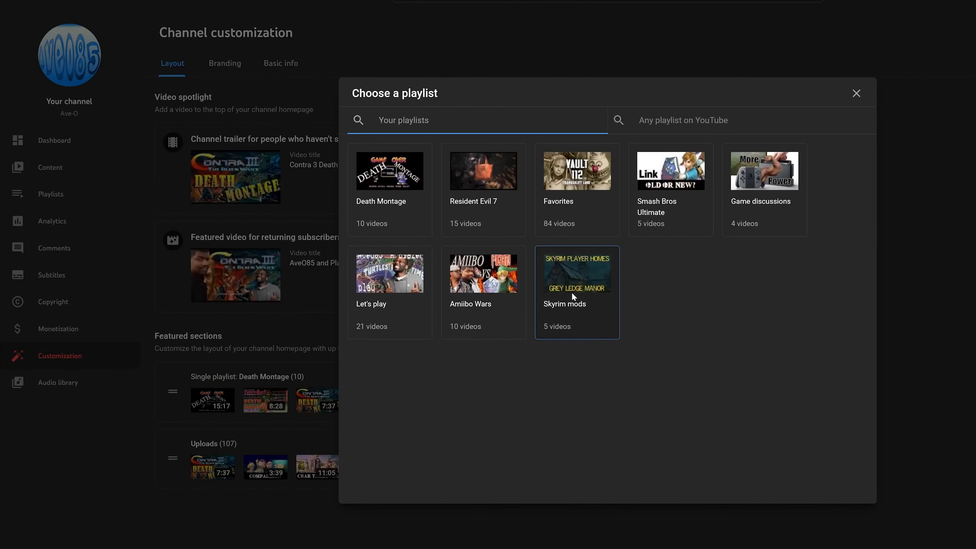
left_click(403, 279)
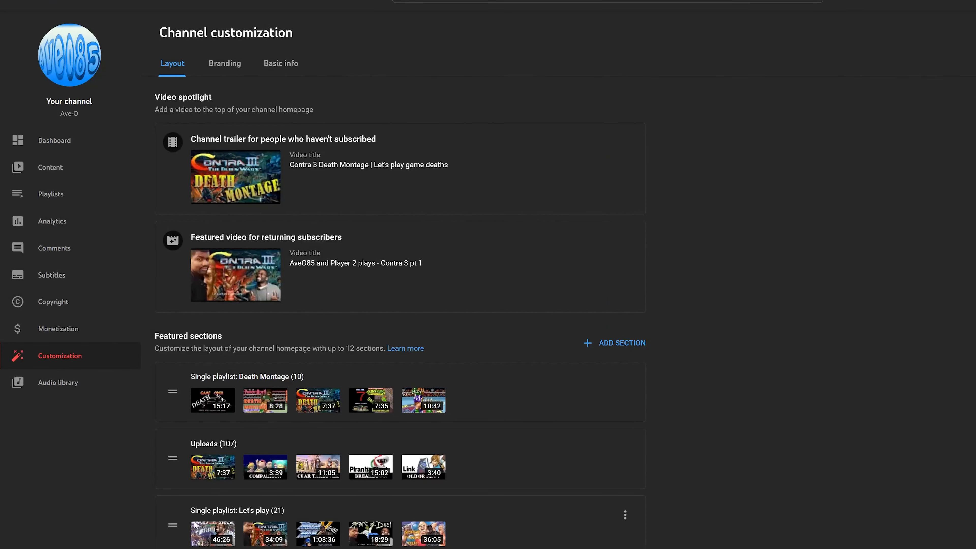
left_click_drag(171, 524, 172, 458)
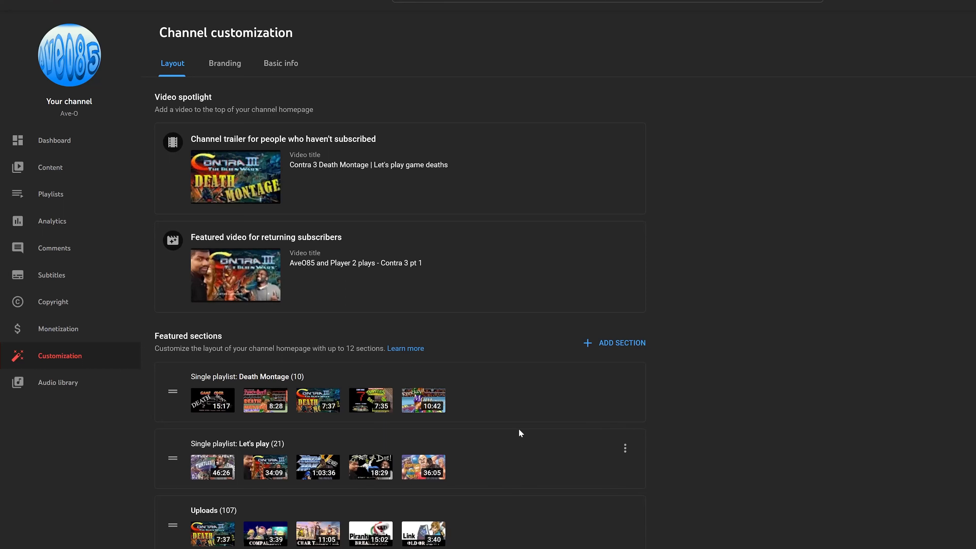
Start a multiple-playlists section containing the Resident Evil 7, Smash Bros Ultimate and Game discussions playlists.
left_click(611, 343)
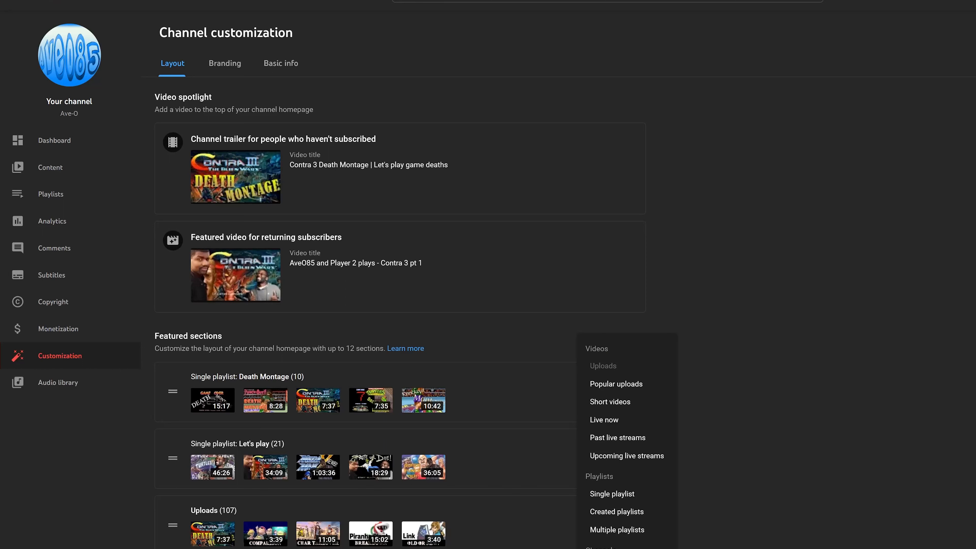
left_click(616, 529)
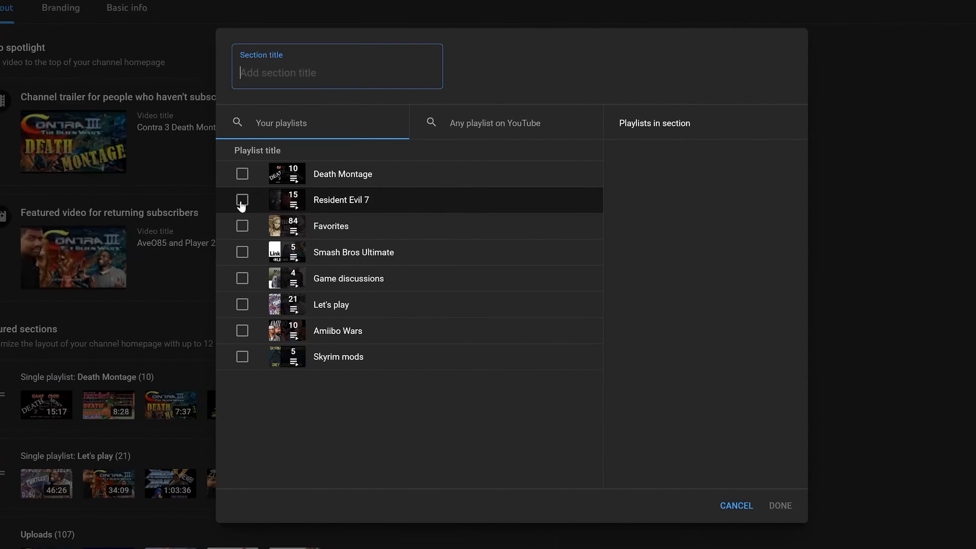
left_click(359, 223)
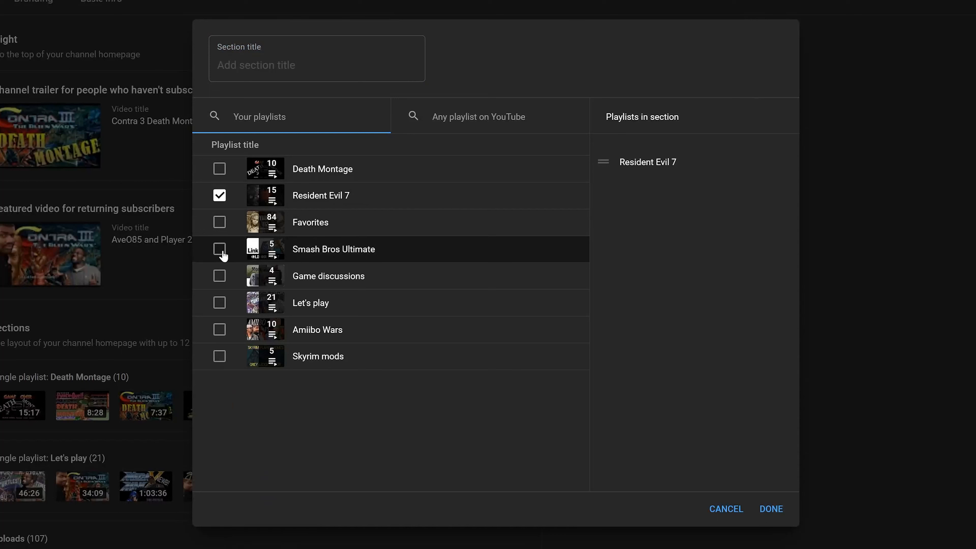
left_click(220, 250)
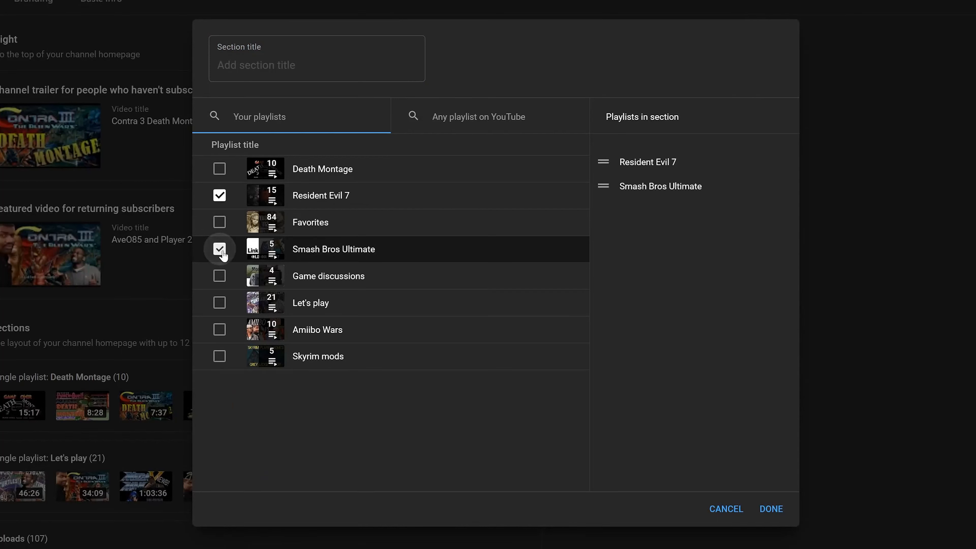
left_click(224, 286)
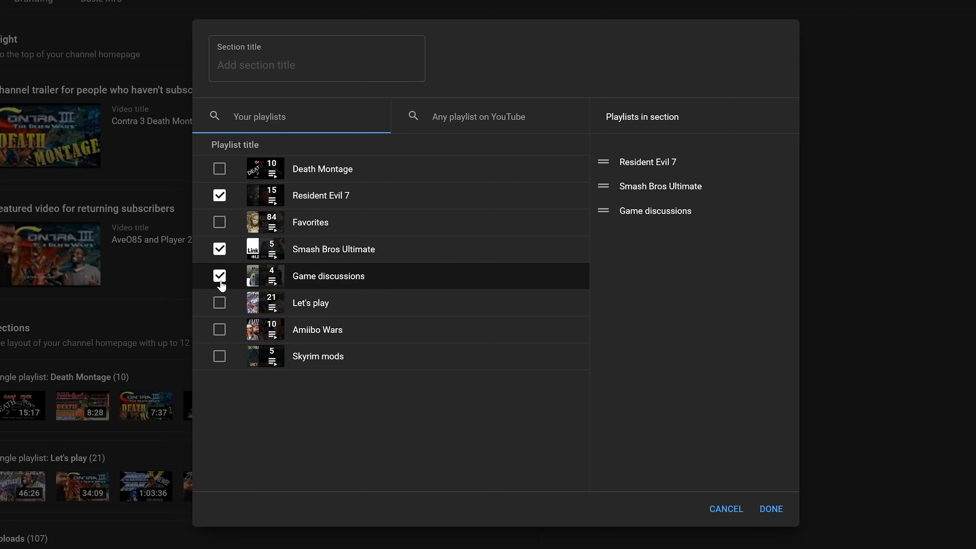
Title the section "My personal favorites", include the Skyrim mods playlist as well, and finish creating it.
left_click(253, 65)
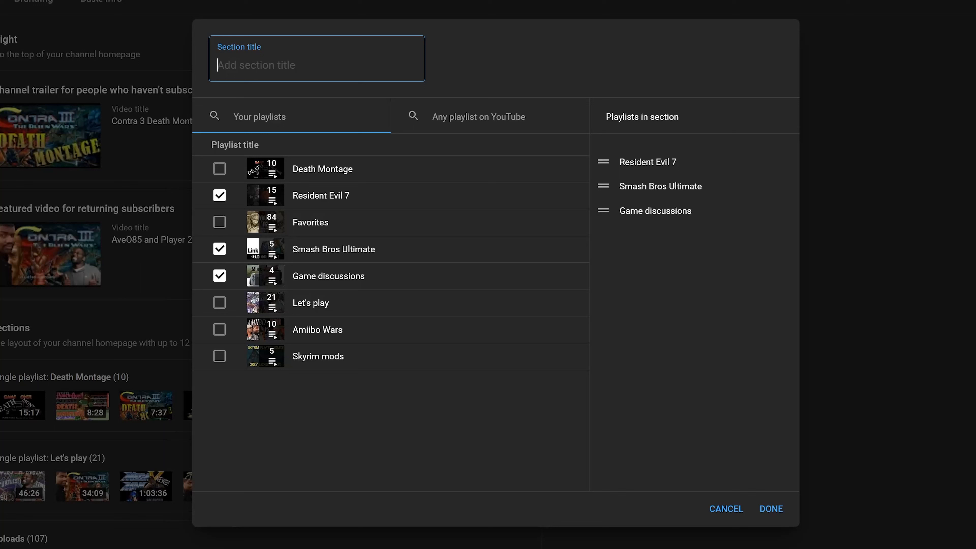
type("M")
type("y fac")
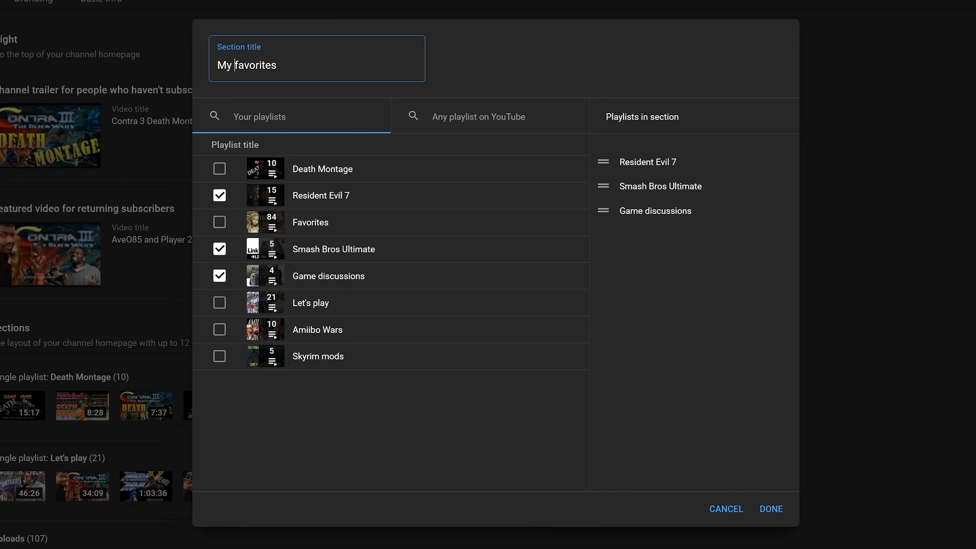
type("persi")
type("onal favorites")
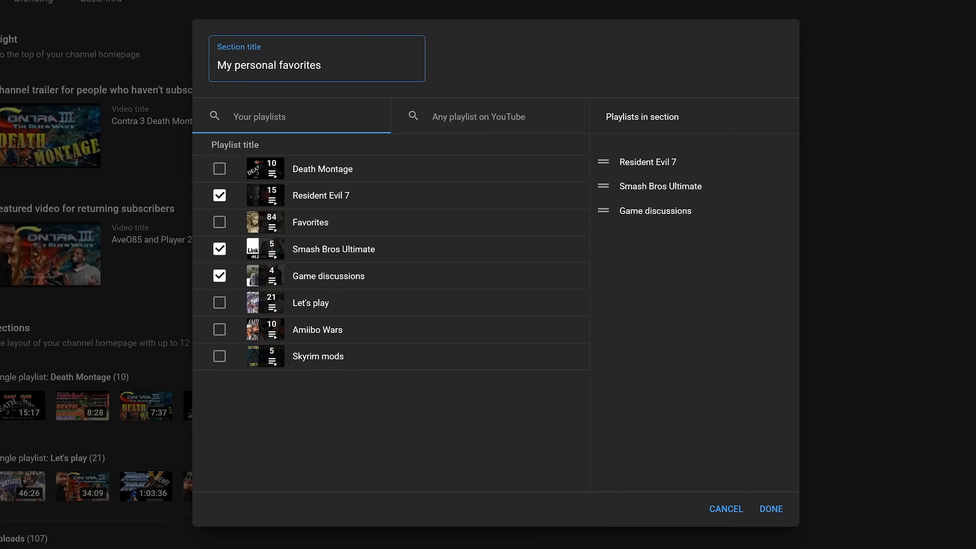
left_click(219, 359)
left_click(774, 518)
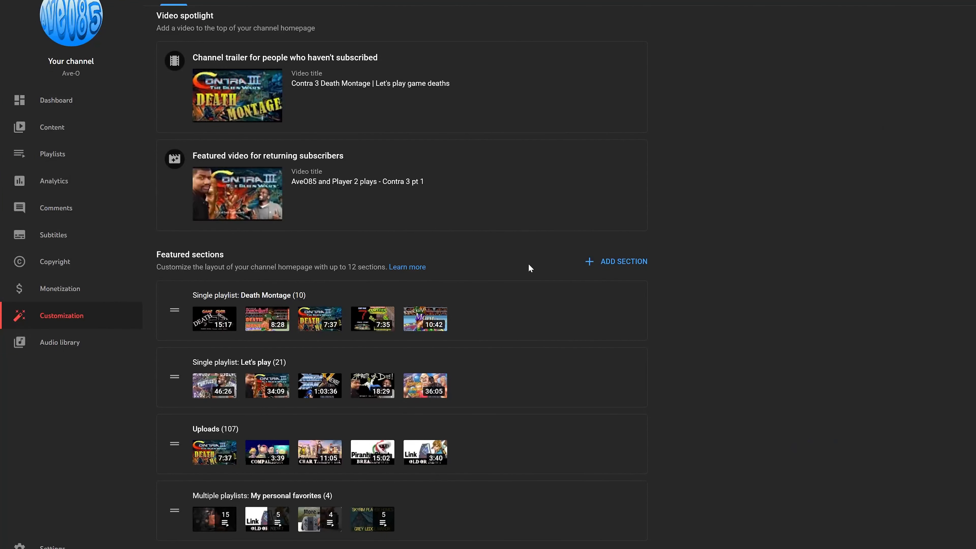
left_click(614, 262)
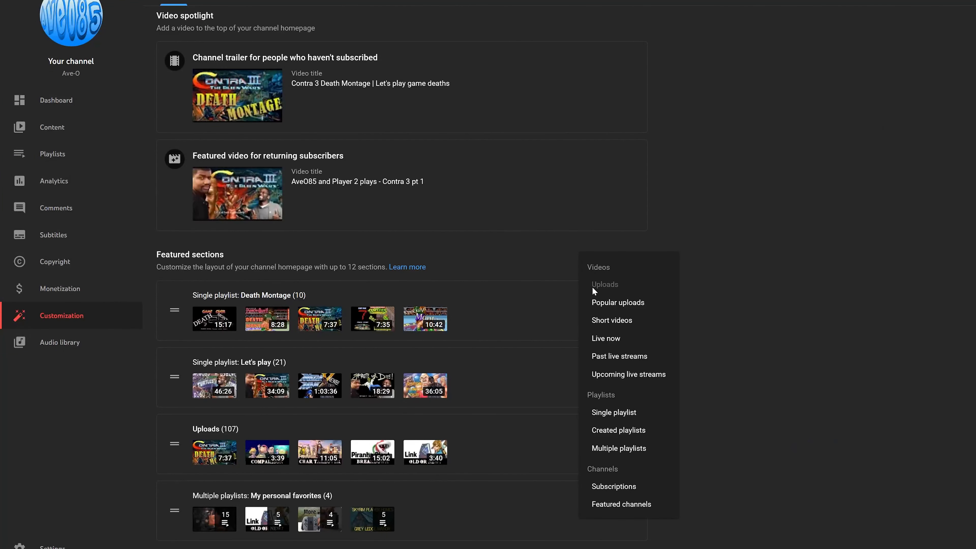
left_click(644, 510)
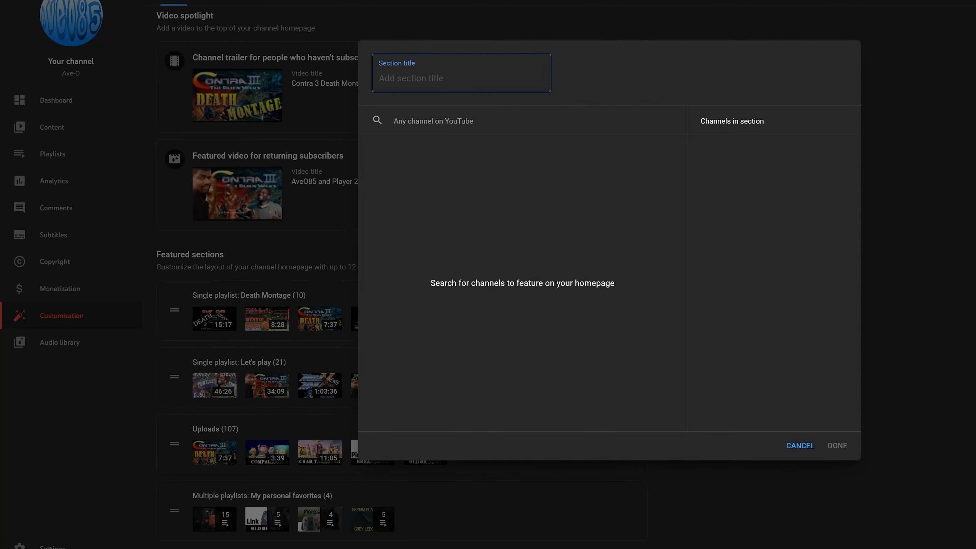
left_click(431, 121)
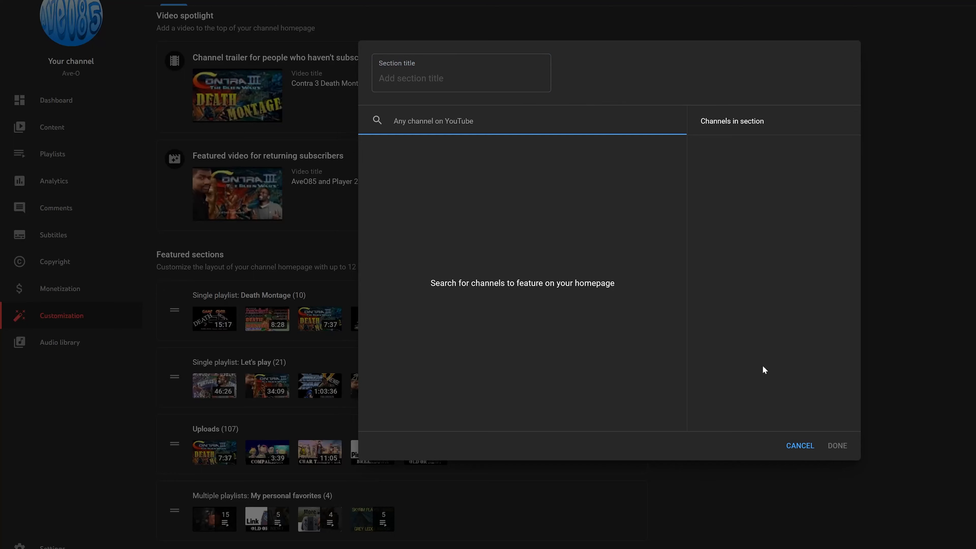
left_click(799, 446)
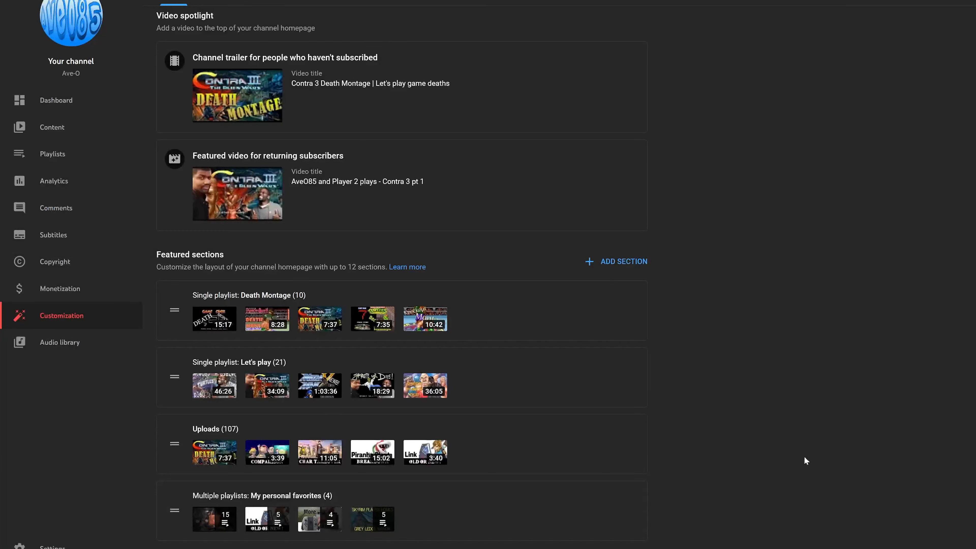
Add a Subscriptions section to the featured sections and remove it again.
left_click(614, 263)
left_click(613, 492)
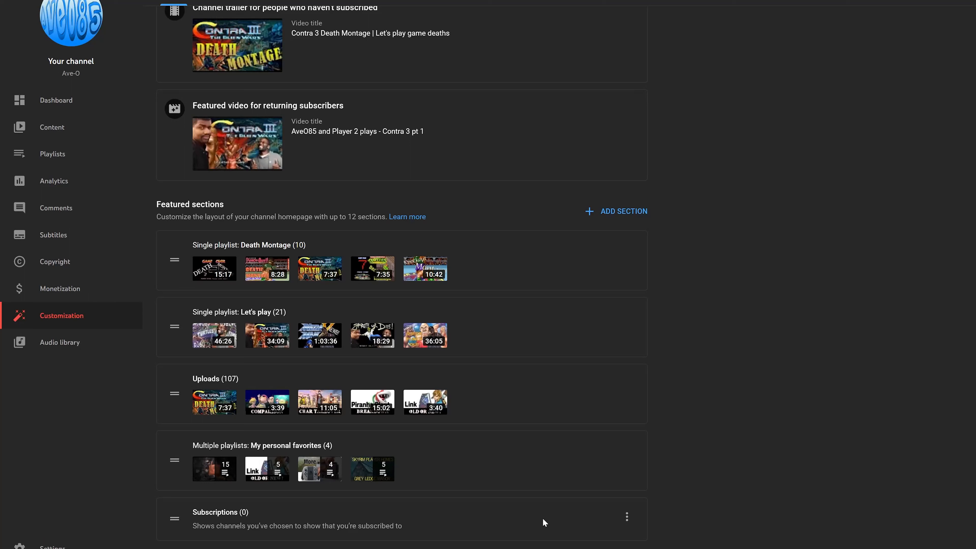
left_click(626, 516)
left_click(673, 519)
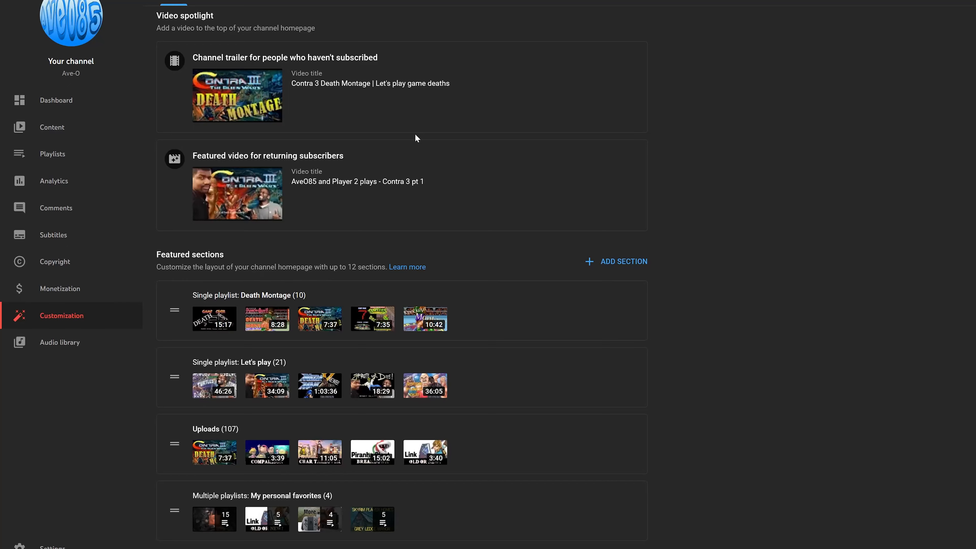
Upload the green "Play Your Game" artwork as the channel's banner image in the branding settings and accept its crop.
left_click(227, 1)
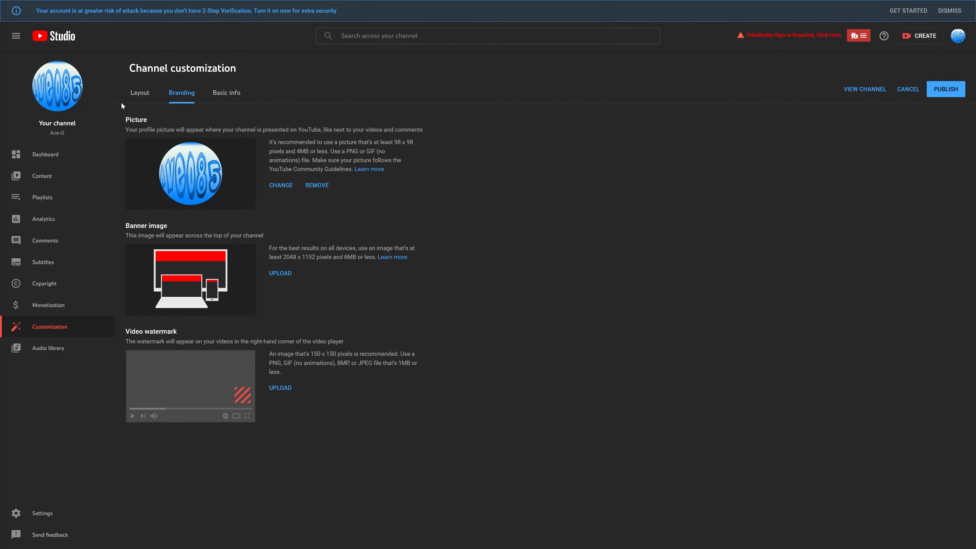
left_click(286, 273)
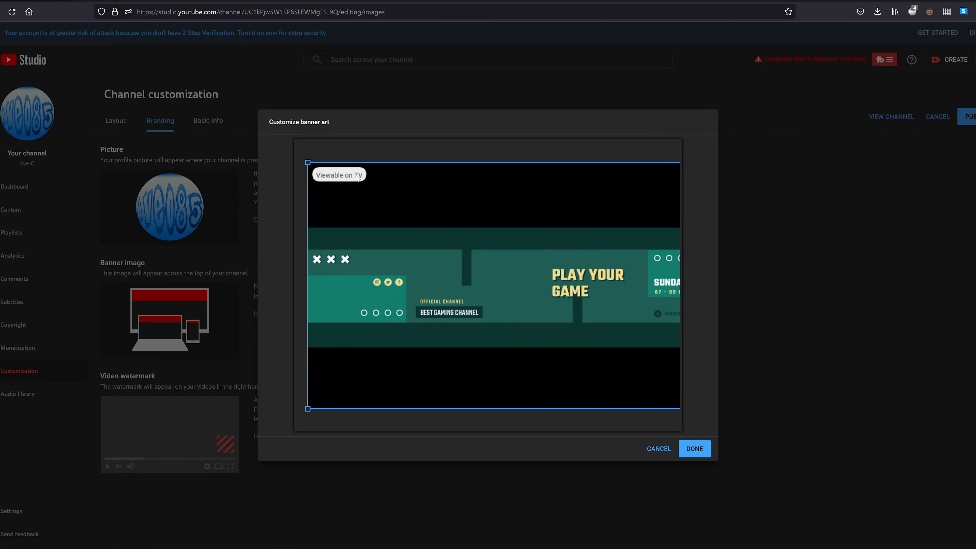
left_click(695, 453)
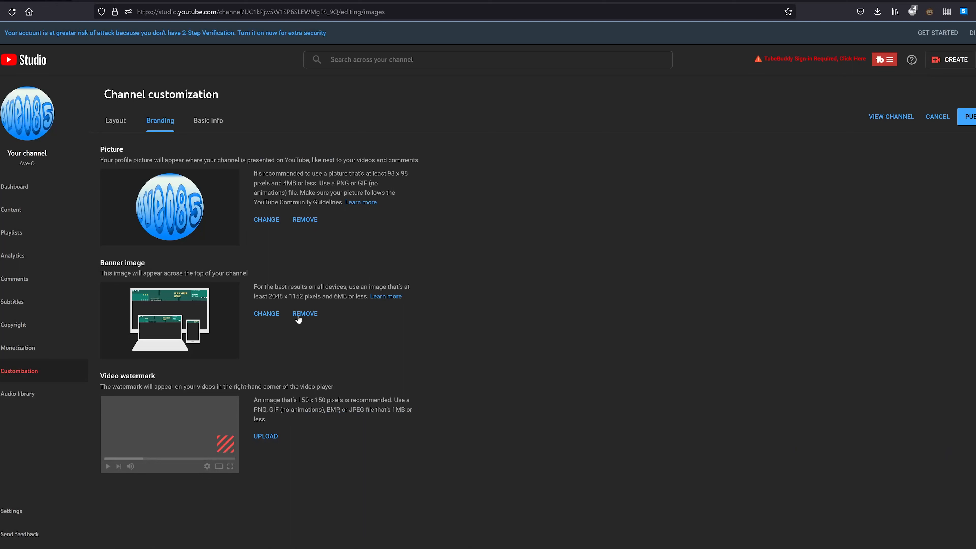
Add a Past live streams section to the homepage layout and publish the channel changes.
left_click(117, 124)
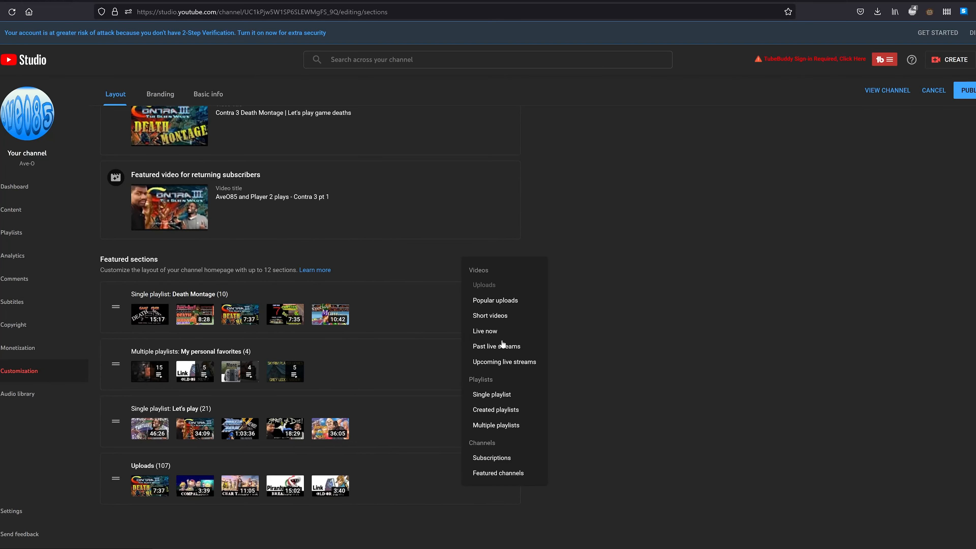
left_click(504, 347)
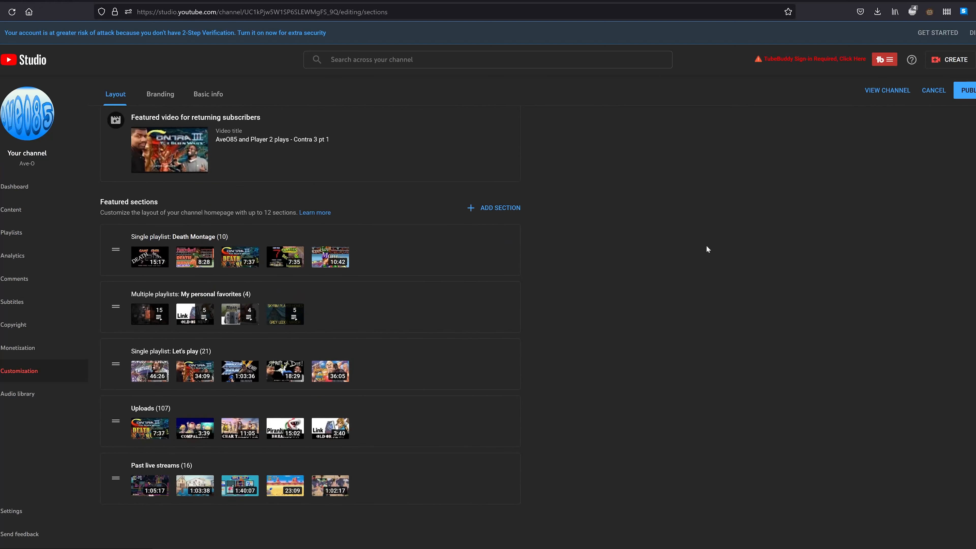
left_click(940, 97)
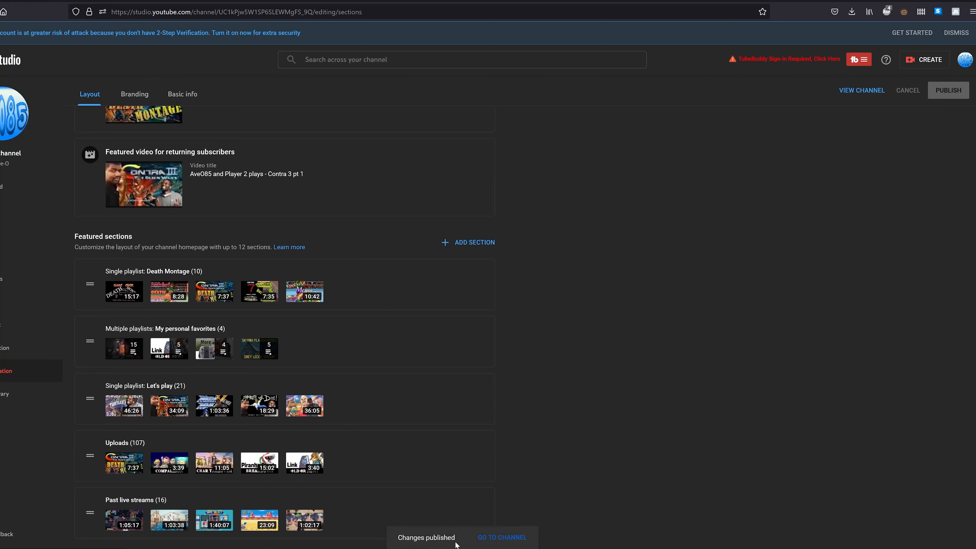
Open the published channel page and review its banner, trailer and the order of the featured sections.
left_click(501, 540)
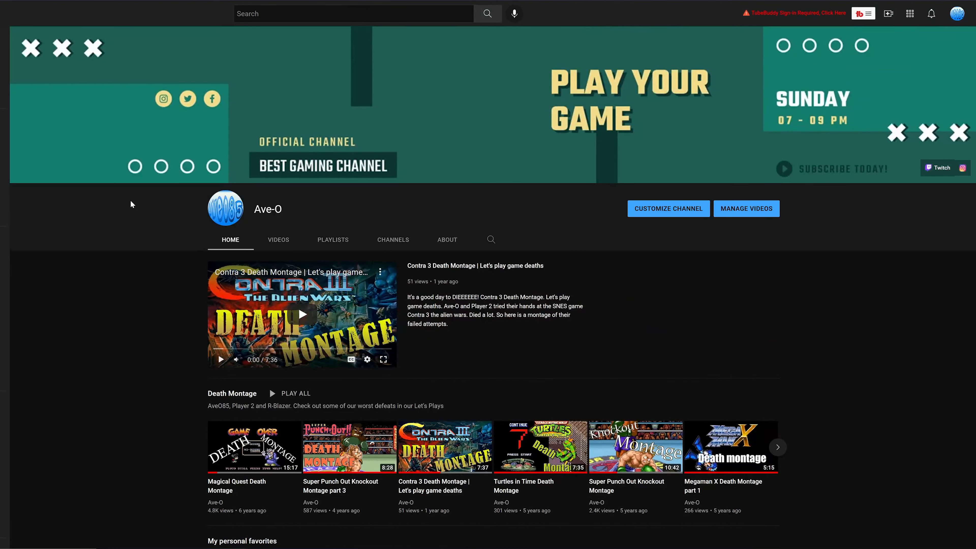
scroll(146, 223, "down", 2)
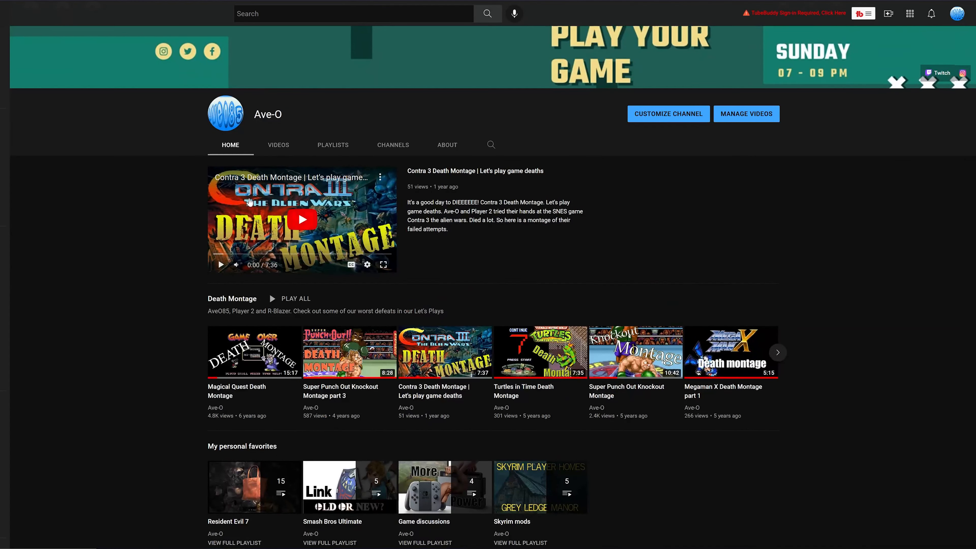
scroll(129, 252, "down", 2)
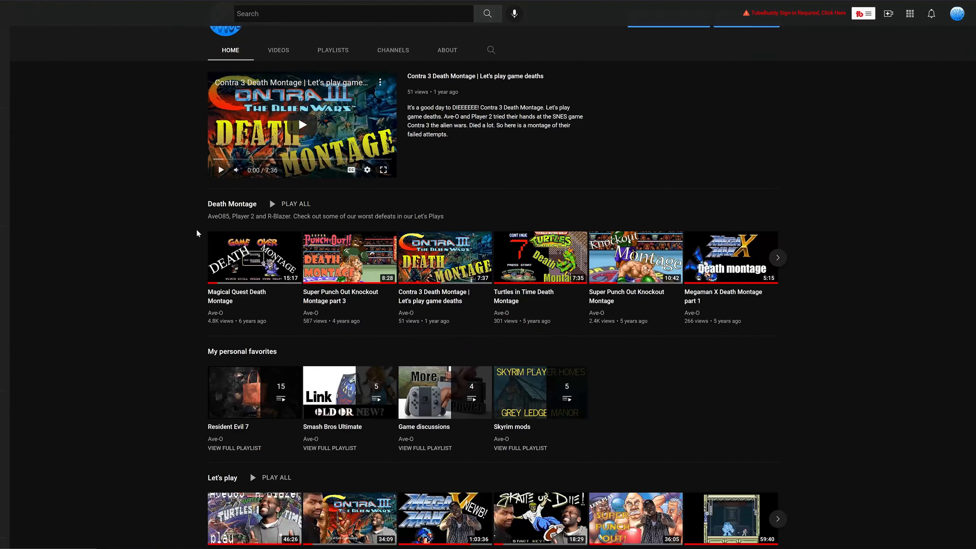
scroll(104, 321, "down", 2)
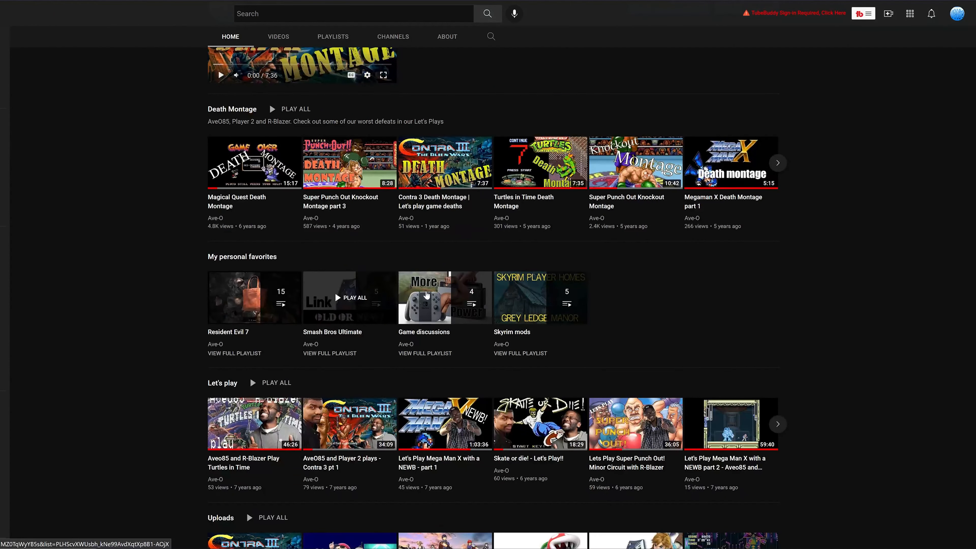
scroll(602, 295, "down", 5)
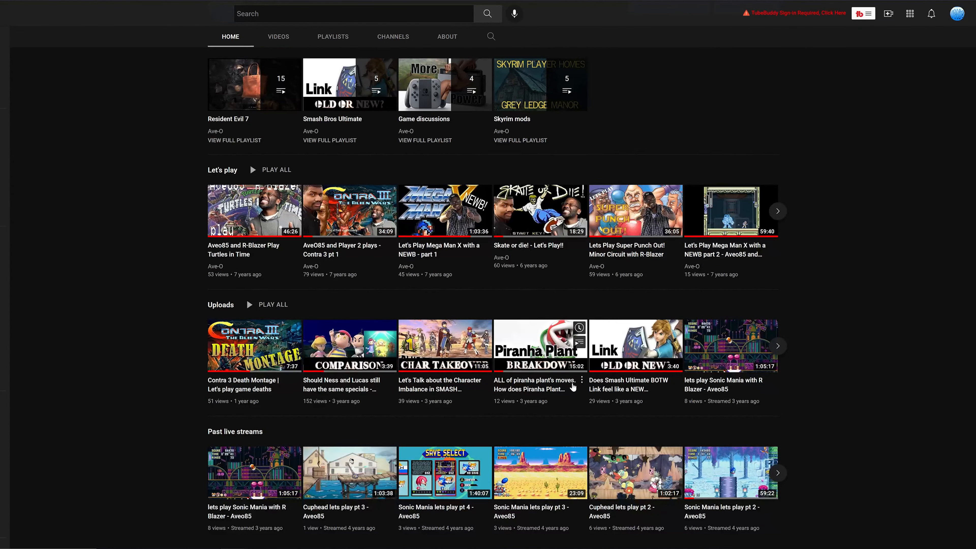
scroll(568, 385, "up", 8)
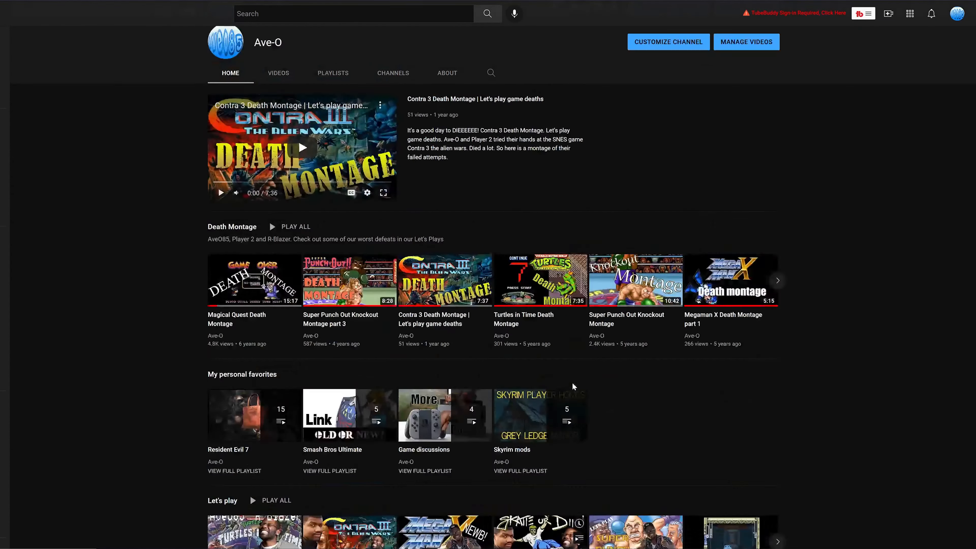